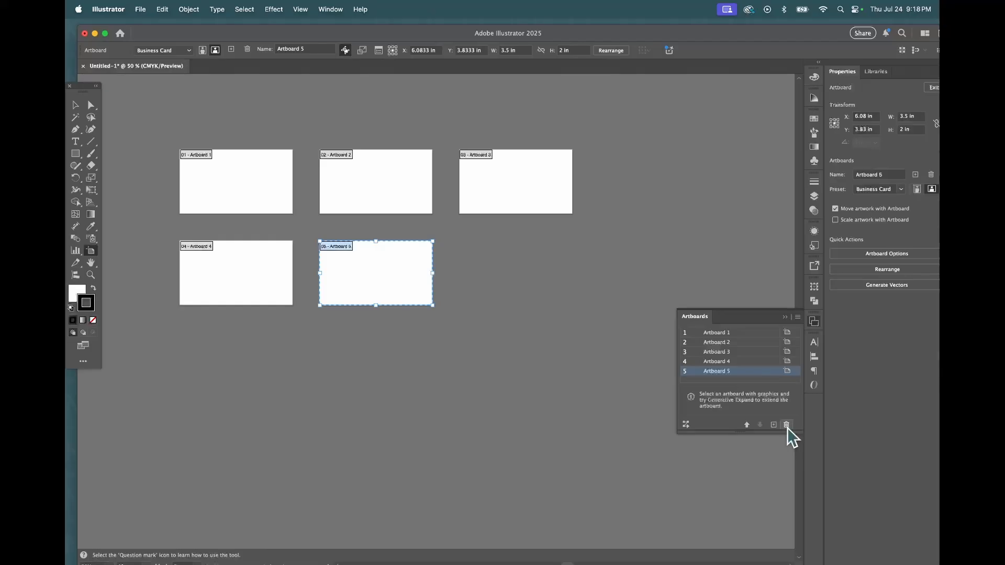
Delete Artboard 5 from the document
click(786, 425)
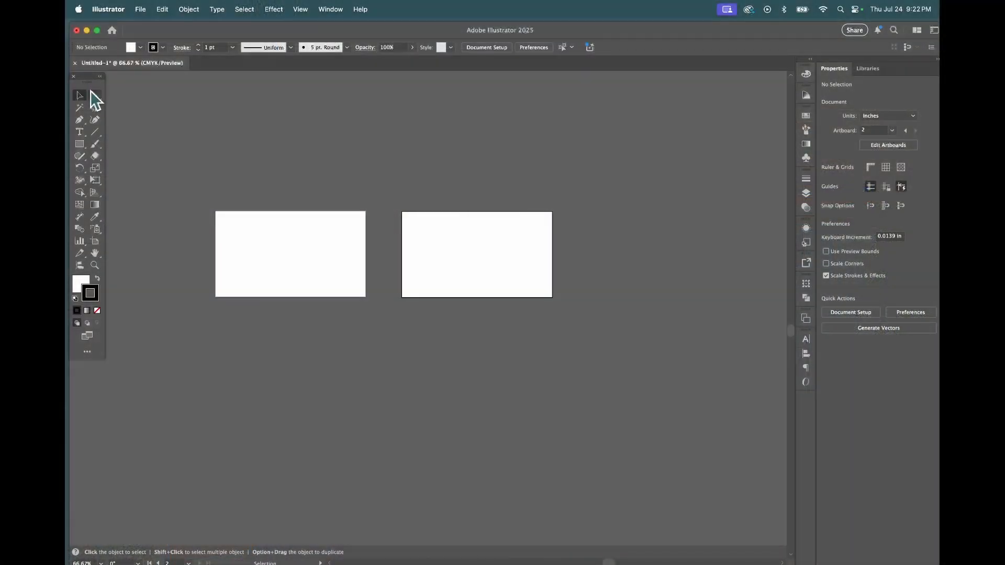
Duplicate Artboard 1 straight below the original with the Artboard tool
click(95, 241)
click(284, 249)
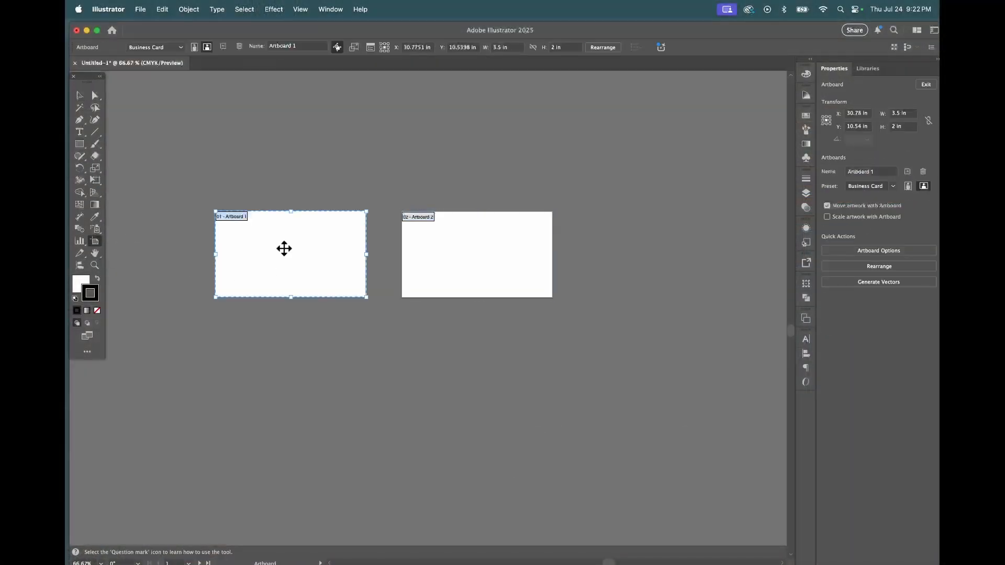
key(shift+o)
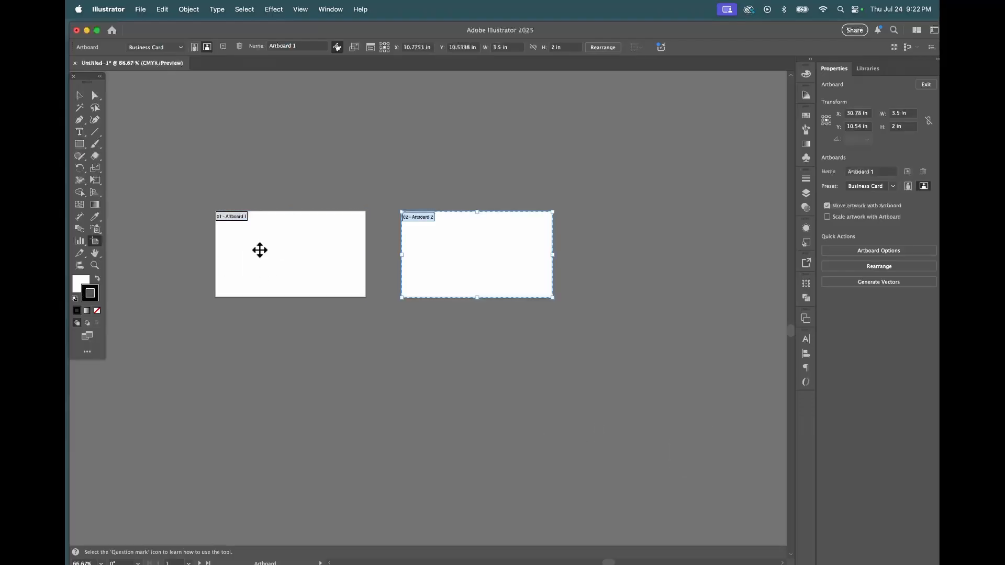
drag(292, 247, 297, 352)
key(super+alt+shift)
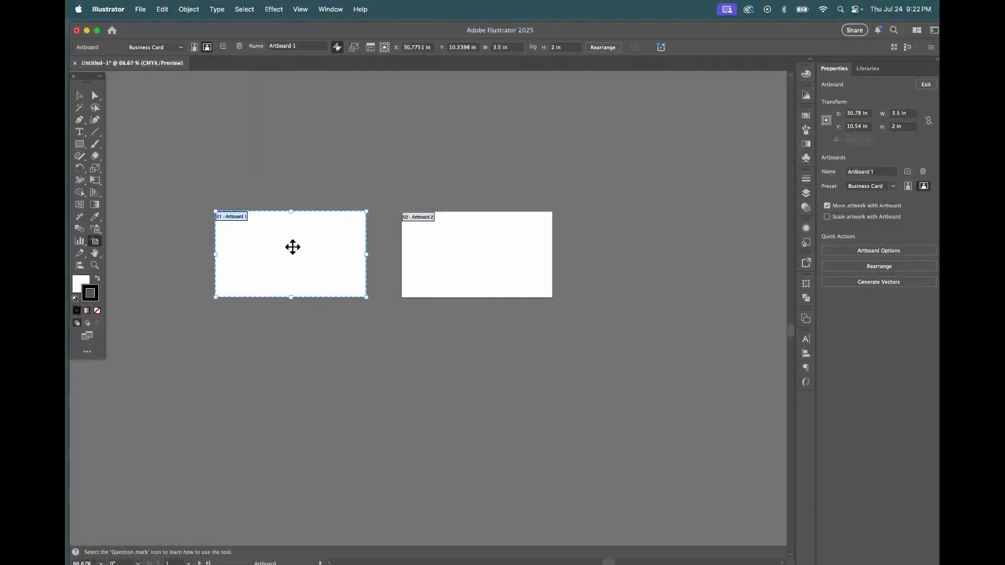
drag(292, 246, 291, 348)
drag(292, 347, 291, 346)
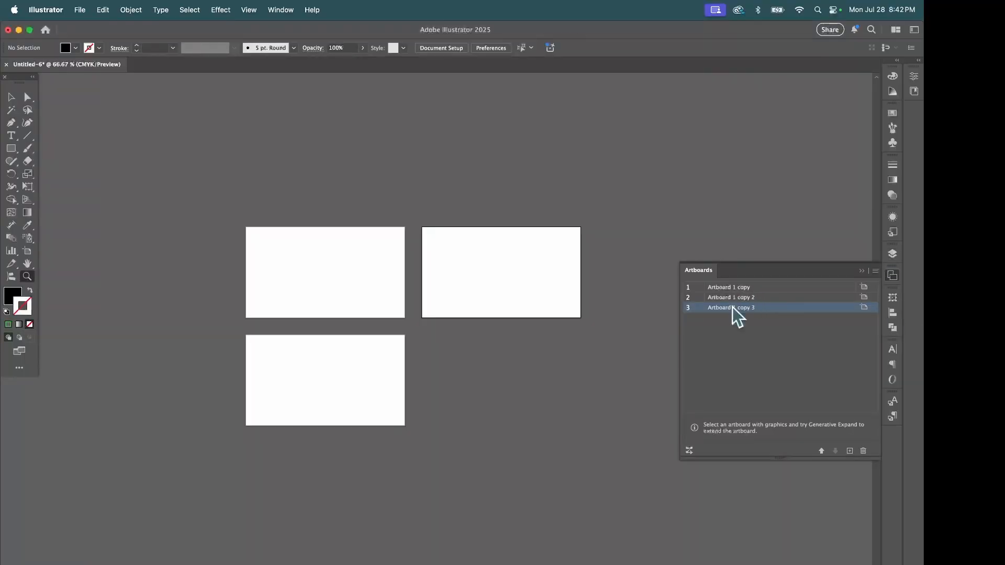
Duplicate Artboard 1 copy 3 and rearrange all artboards into a single column with 0.375 in spacing
click(877, 271)
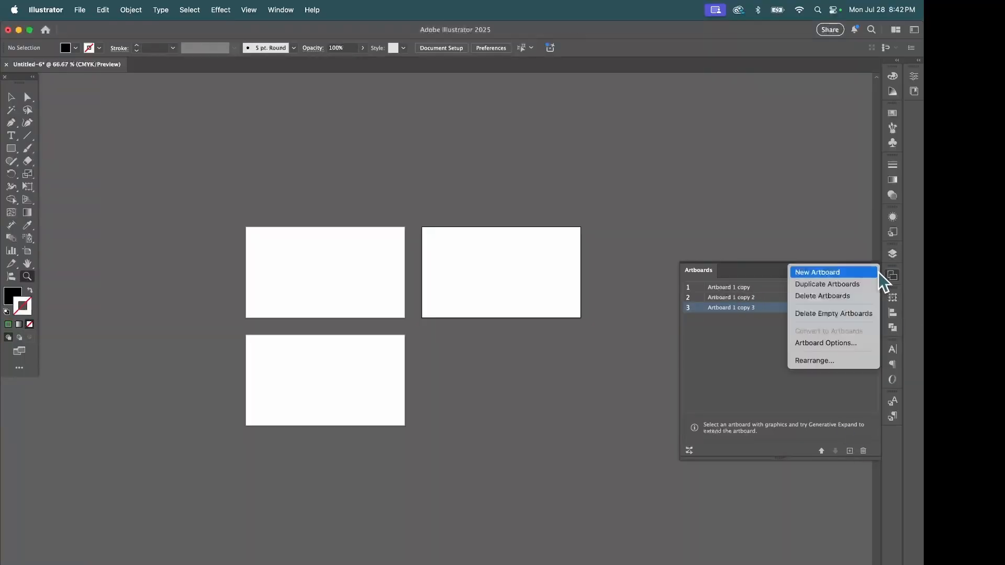
click(838, 286)
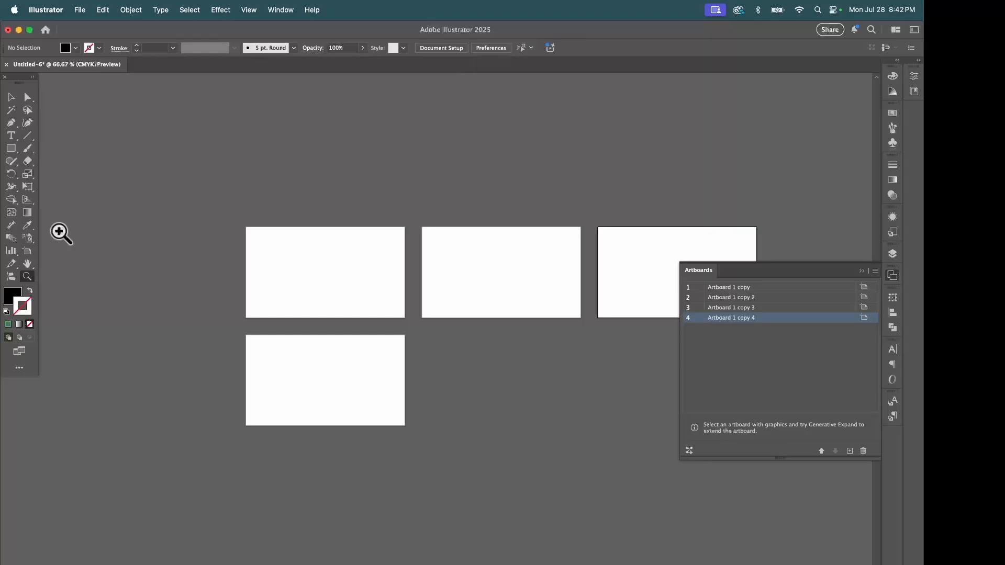
click(27, 251)
click(564, 48)
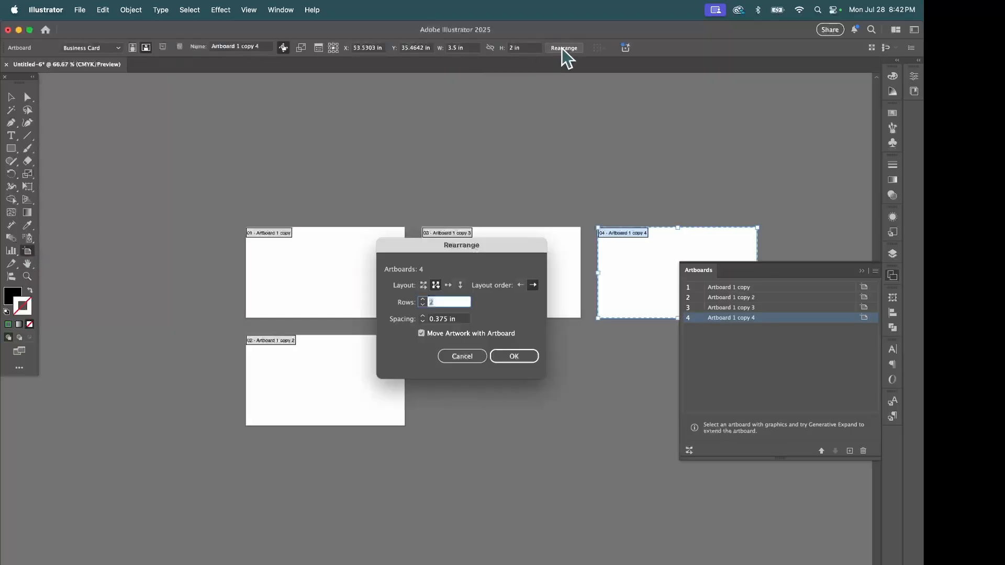
click(460, 286)
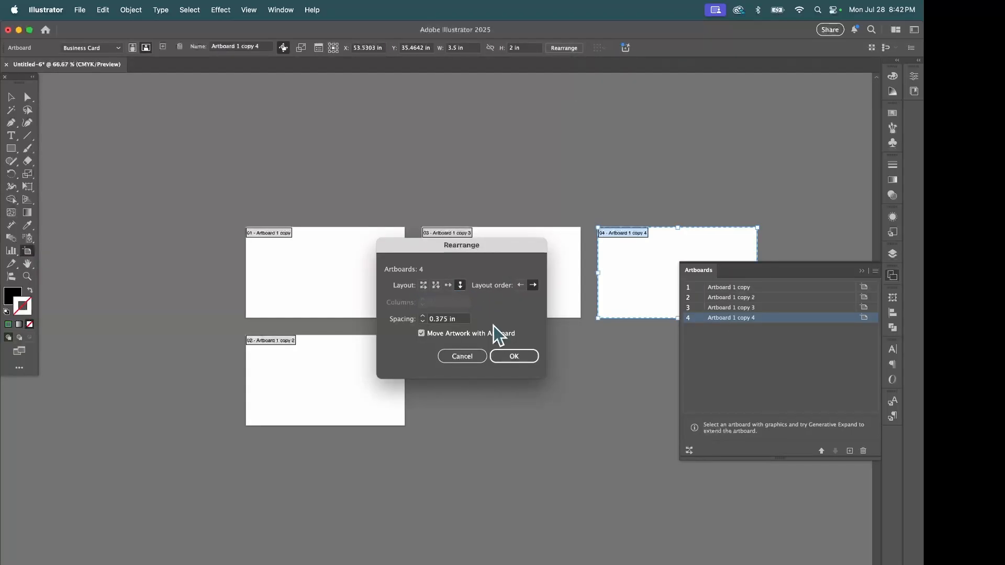
click(516, 357)
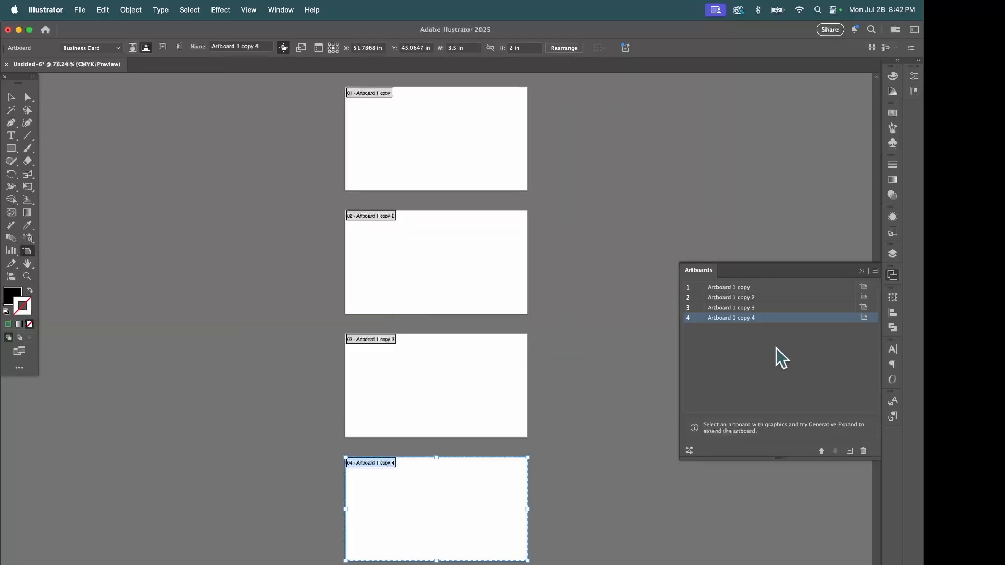
Duplicate Artboard 1 copy 4 and open the Rearrange settings for the artboards
drag(788, 320, 850, 452)
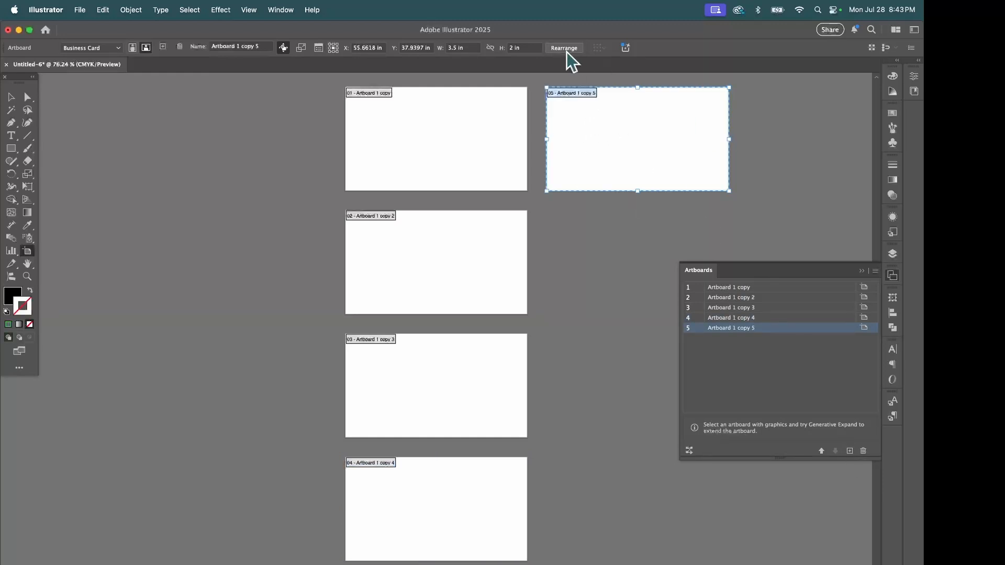
key(super+minus)
key(super+minus)
key(super+minus)
key(super+minus)
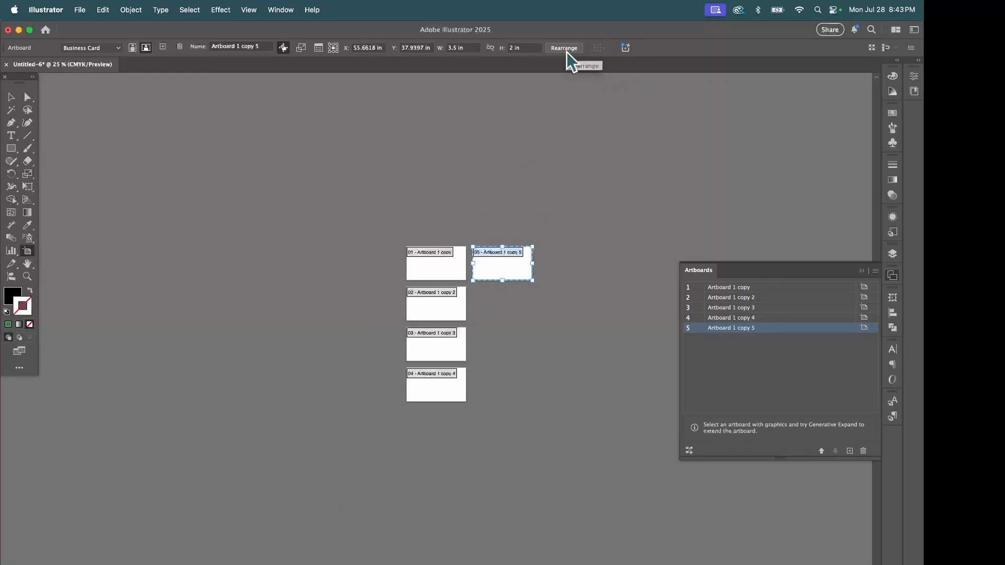
click(567, 48)
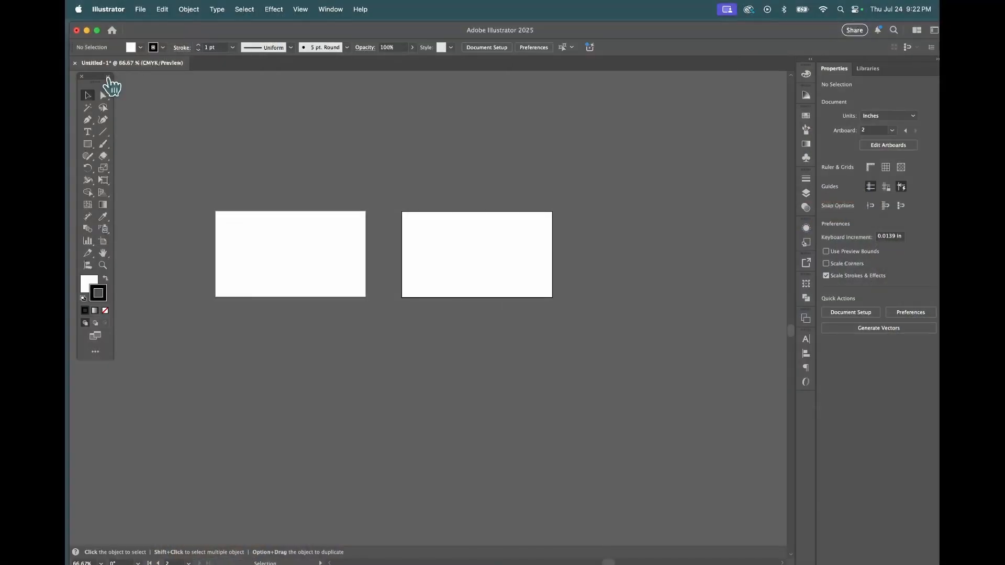
Place a copy of Artboard 1 directly beneath it, vertically aligned with the original
drag(111, 85, 96, 80)
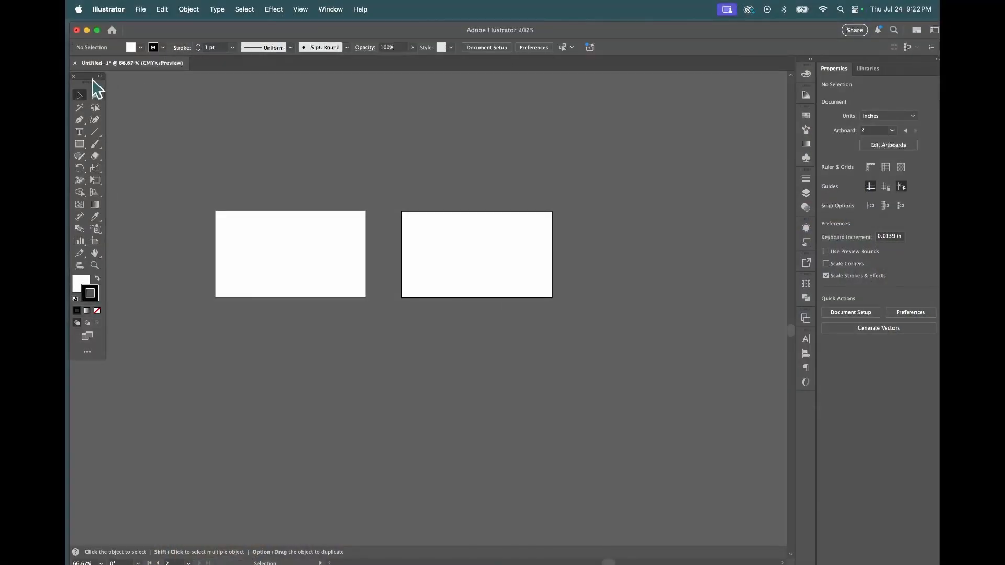
click(95, 242)
click(293, 247)
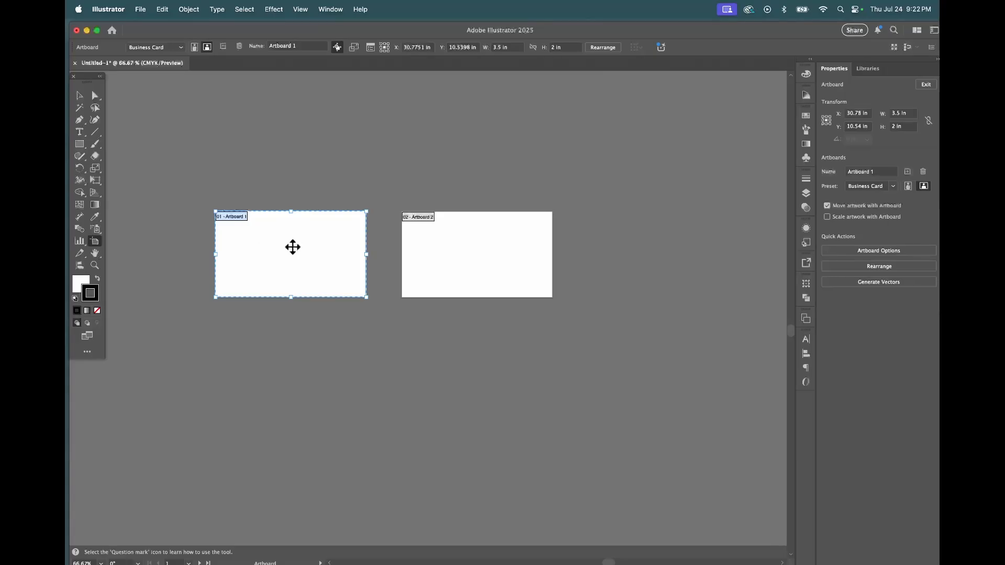
drag(292, 247, 292, 344)
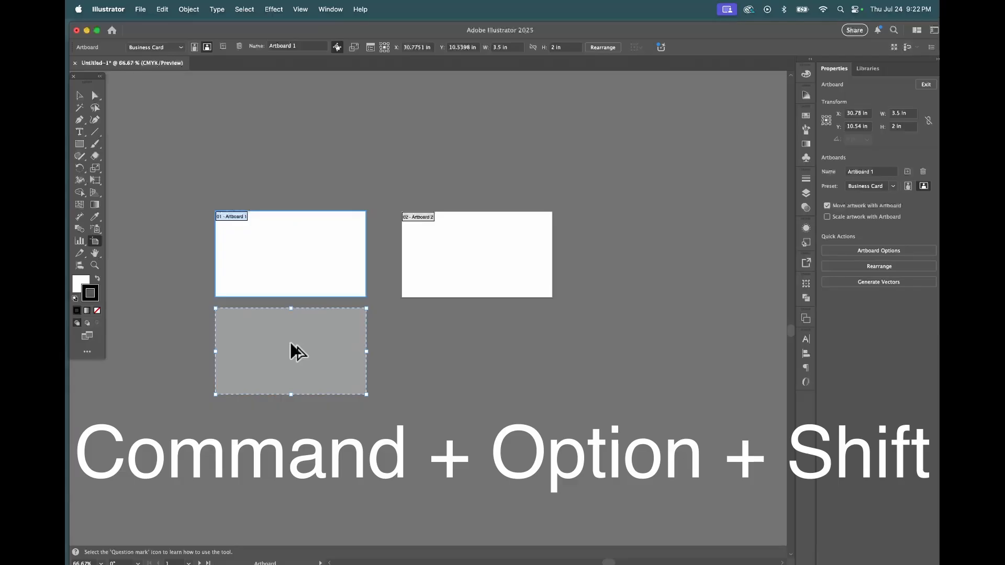
drag(291, 344, 288, 338)
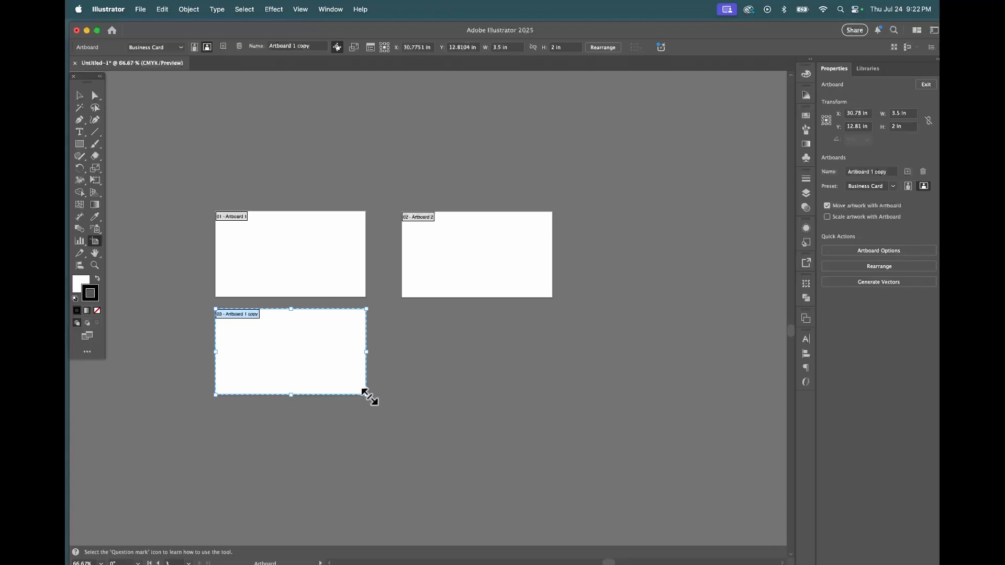
Enlarge the copied artboard to 9.5 in wide by 4.125 in high and shift it slightly down from the upper artboards
drag(367, 395, 621, 479)
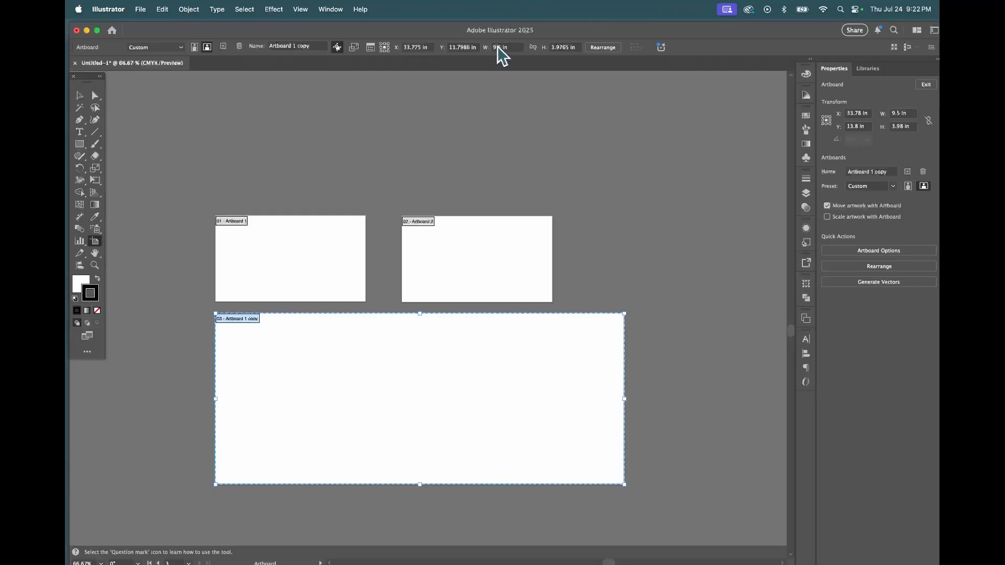
click(557, 49)
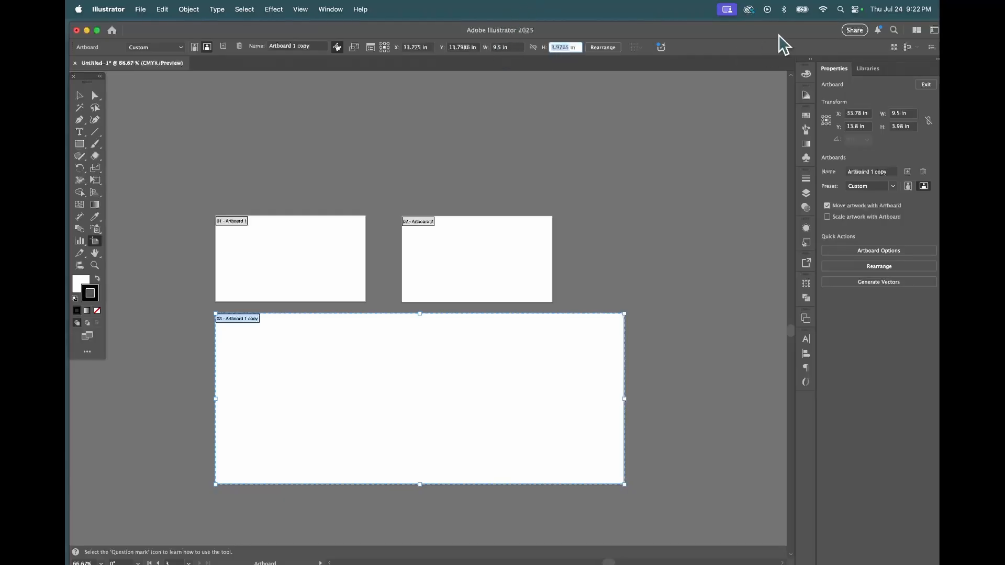
text(4 in)
text(.125)
key(Return)
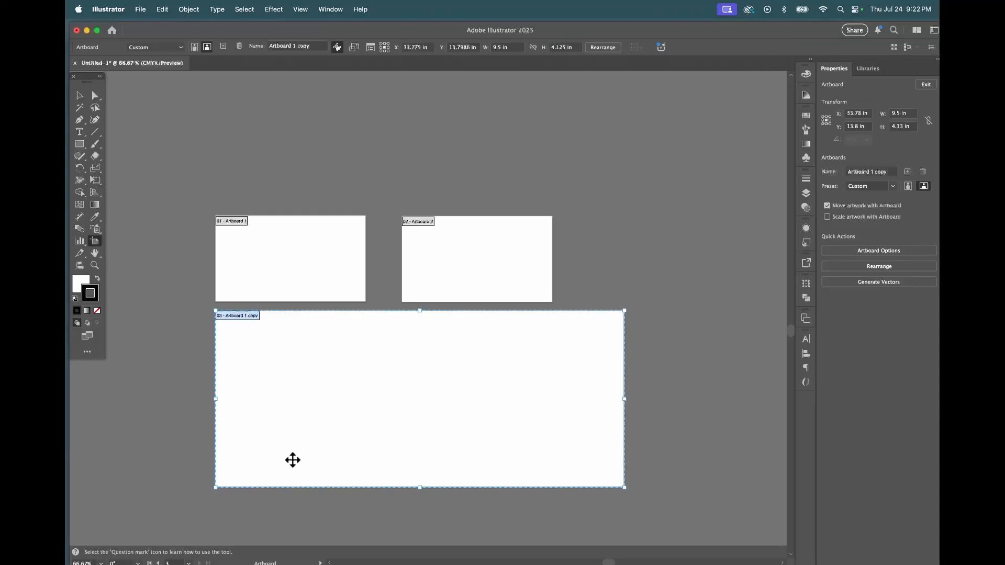
drag(378, 394, 379, 405)
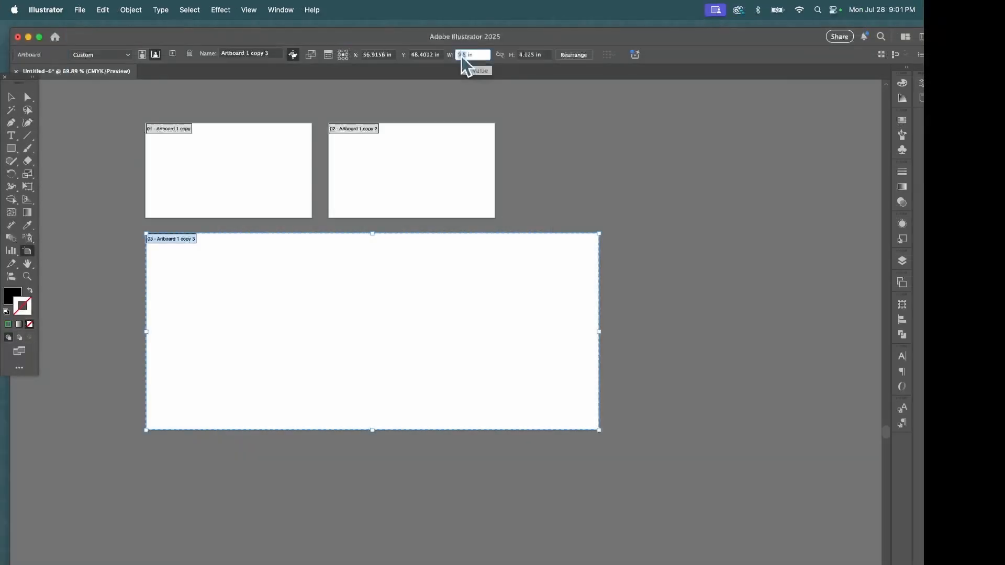
Set the large third artboard's width to 9 in using the sum 5+4, and align its left edge with Artboard 1 copy
text(5+4)
key(Return)
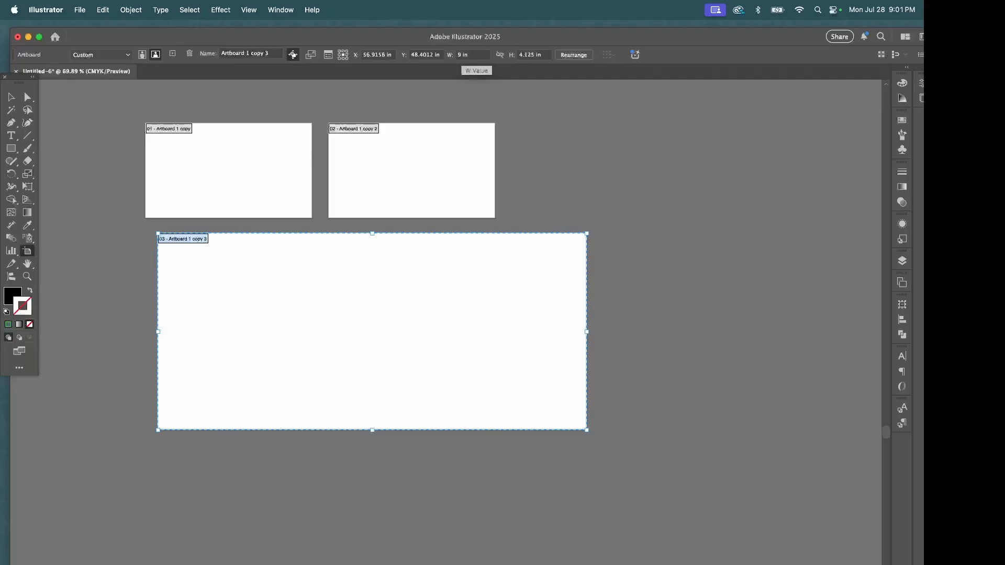
drag(260, 321, 273, 318)
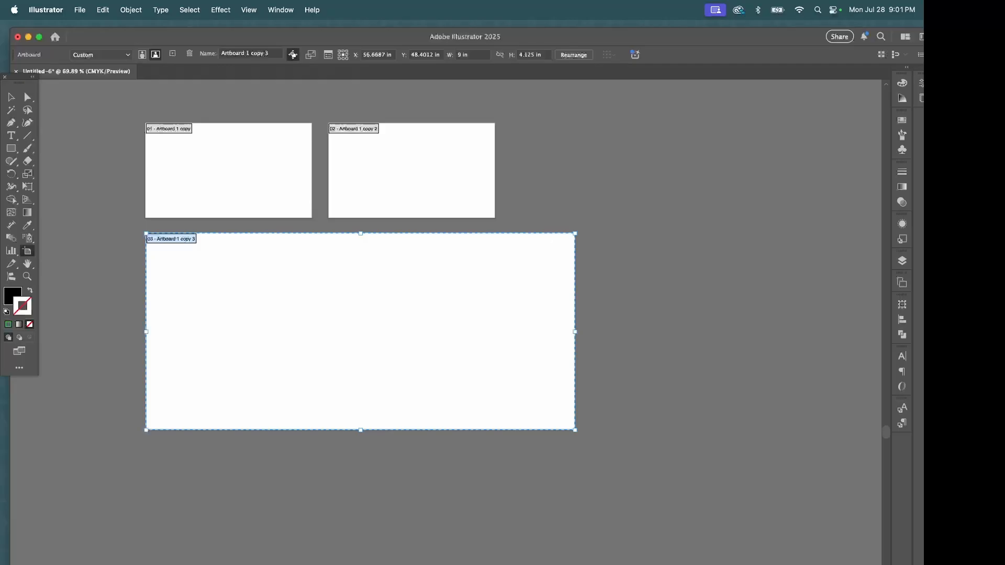
Duplicate the 9 in wide artboard straight below itself, leaving a gap between the two
key(super+minus)
key(super+minus)
key(super+minus)
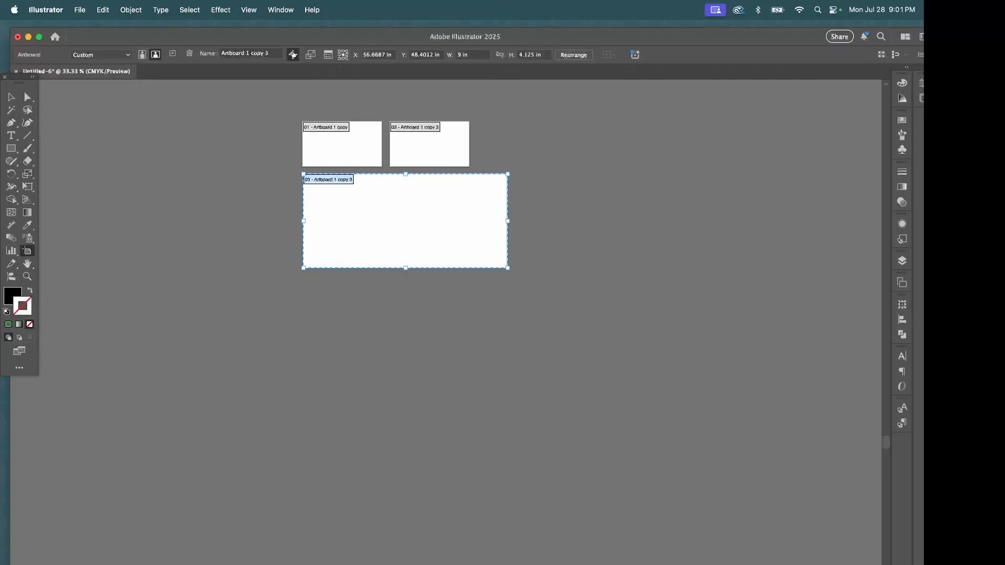
key(super+shift+5)
key(Escape)
drag(406, 202, 407, 316)
key(shift+o)
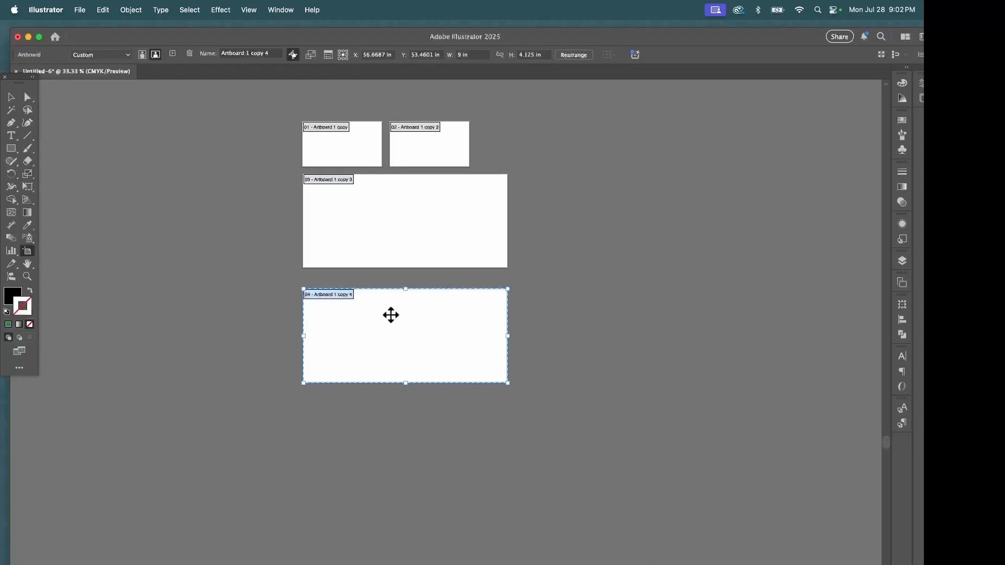
Set the new fourth artboard's size to 8.5 in wide by 11 in high in its Artboard Options
double_click(390, 315)
click(373, 162)
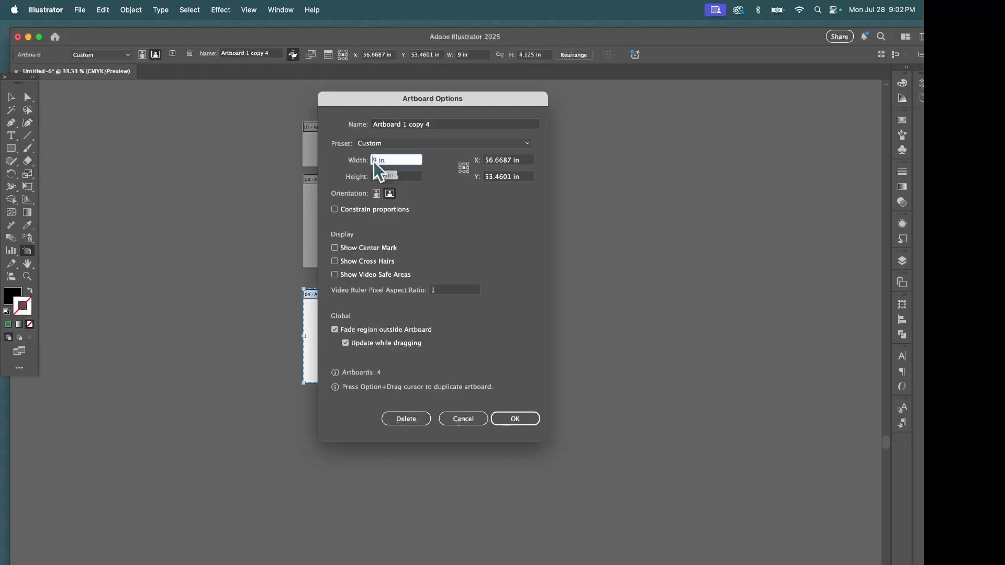
text(8.5)
click(379, 178)
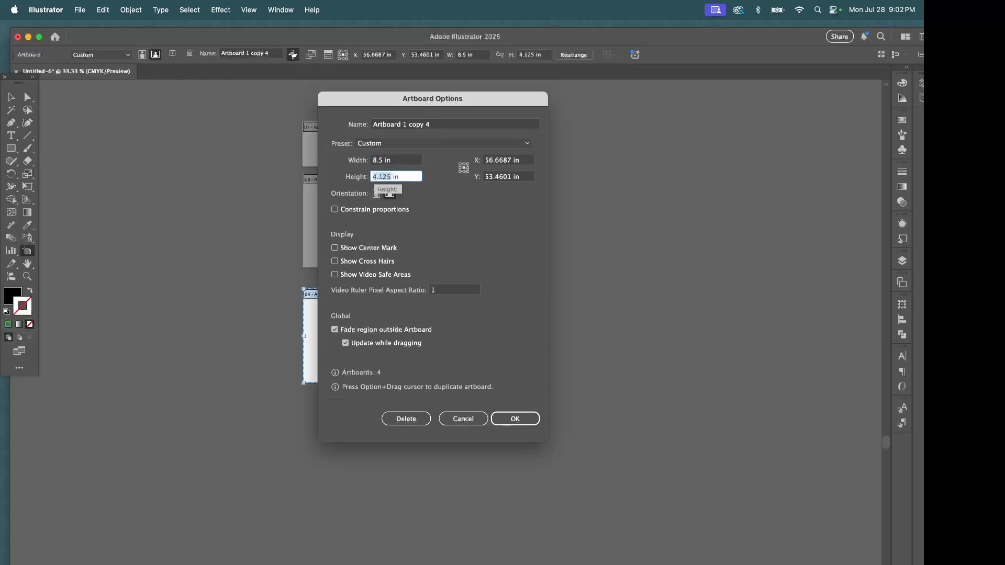
text(11)
click(517, 419)
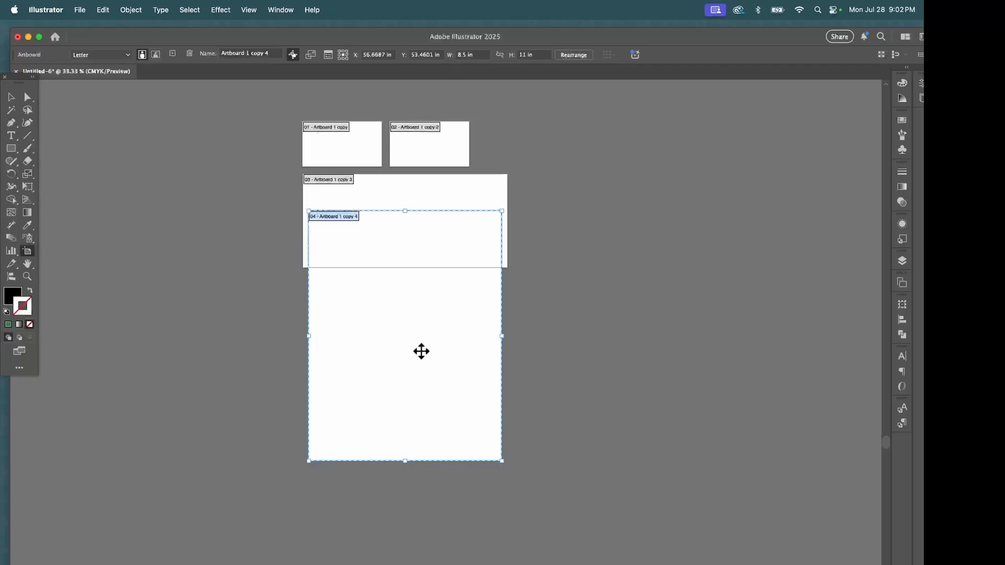
Move the letter-size artboard clear below the third one with left edges aligned, and nudge the third artboard slightly down
drag(420, 349, 415, 418)
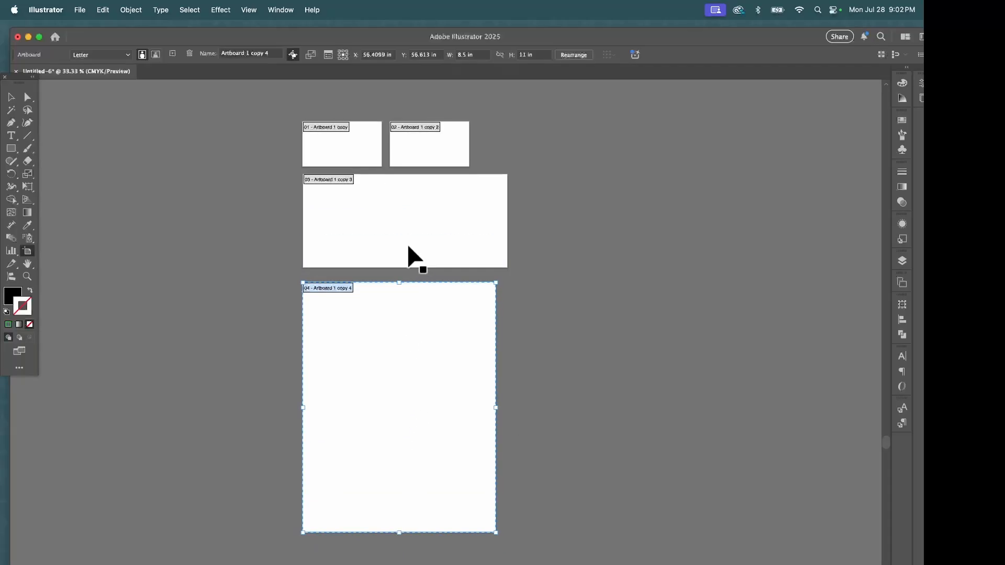
drag(408, 234, 408, 239)
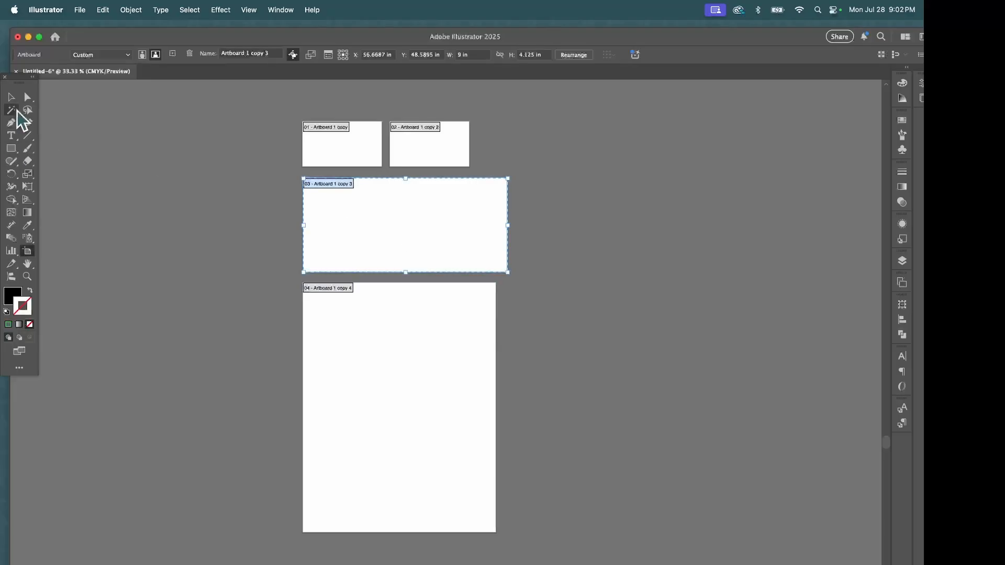
Rearrange the four artboards into a single column with the spacing increased by one increment
click(571, 56)
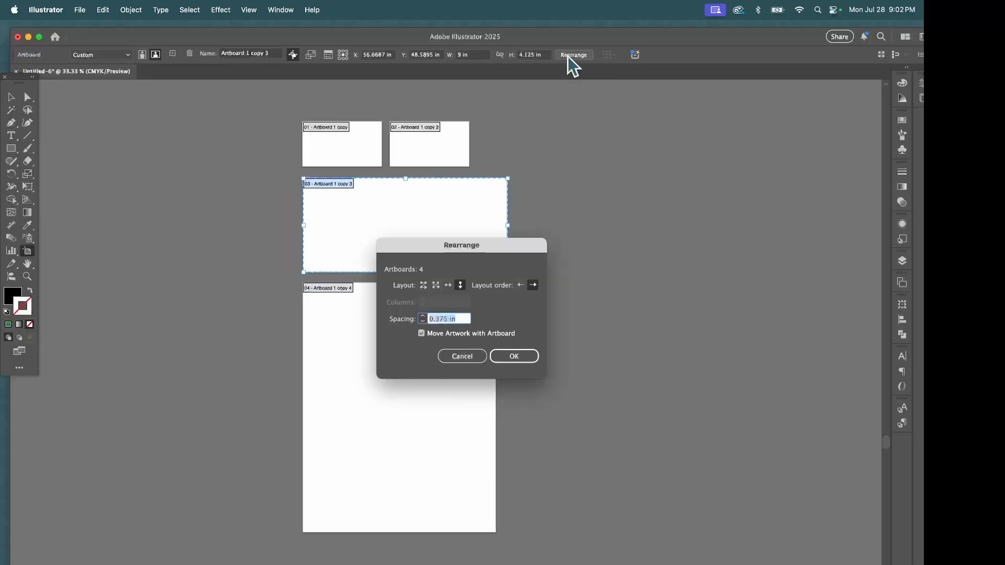
click(460, 287)
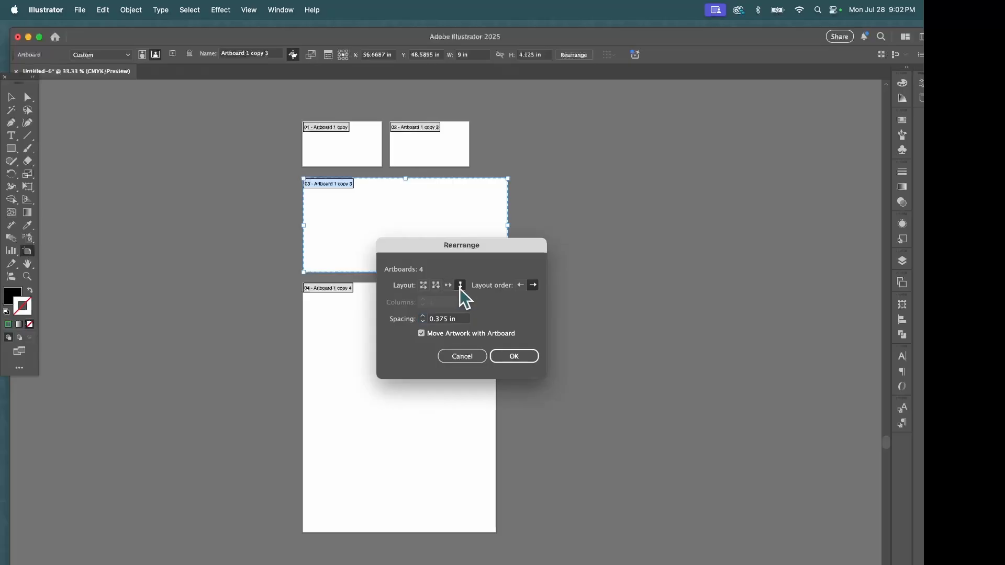
click(422, 316)
click(514, 356)
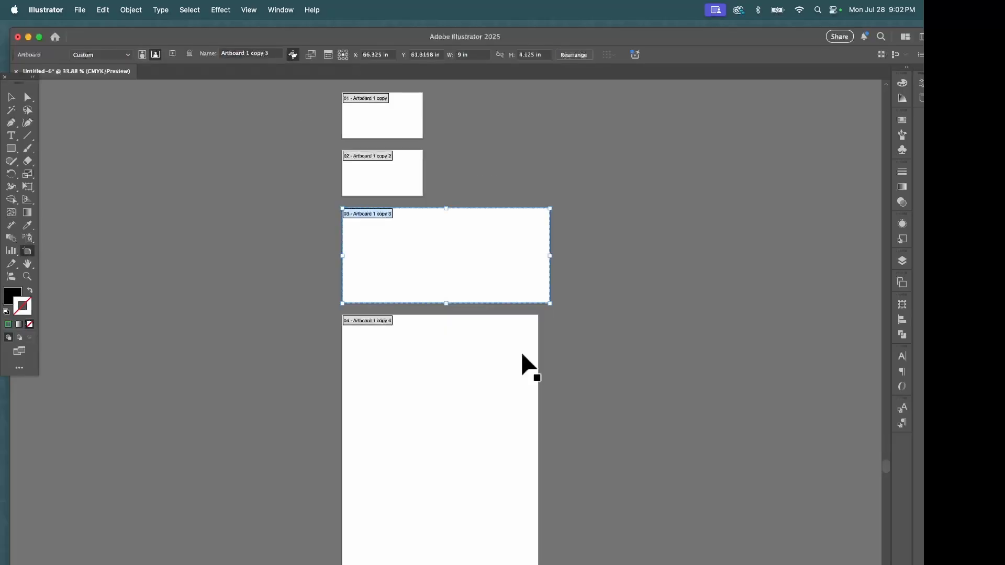
Rearrange the artboard column again with 0.75 in spacing and switch to the Selection tool
click(573, 56)
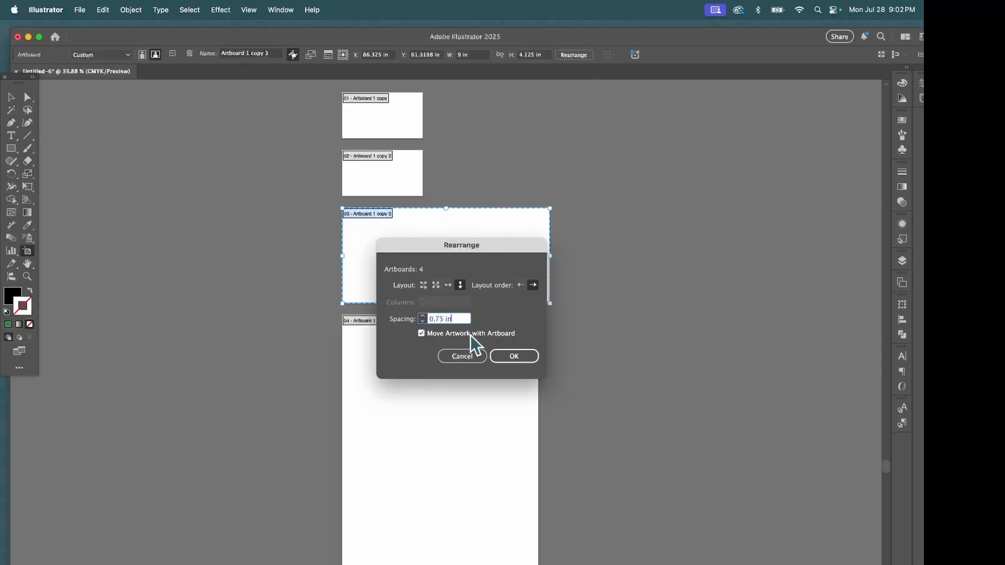
click(515, 356)
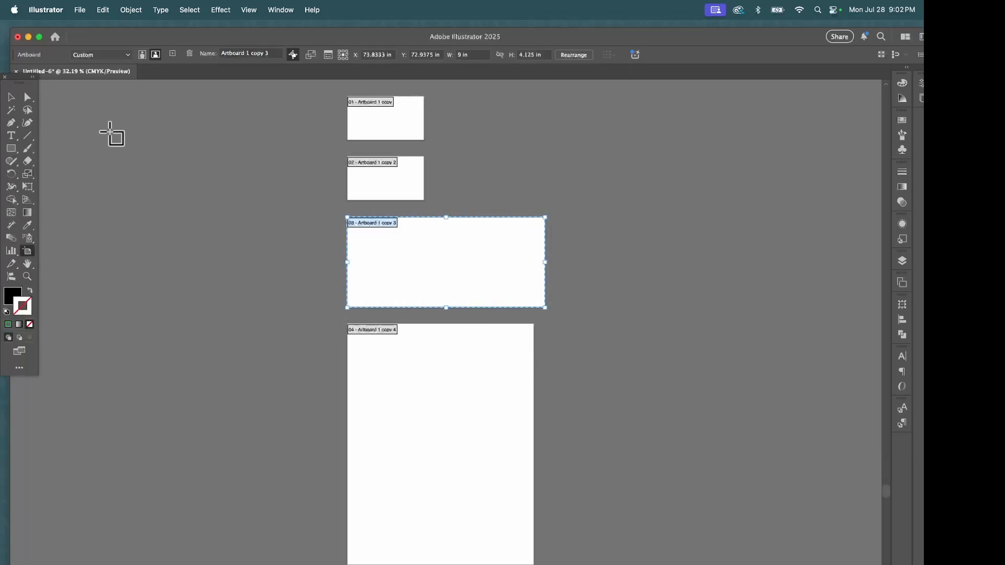
click(11, 98)
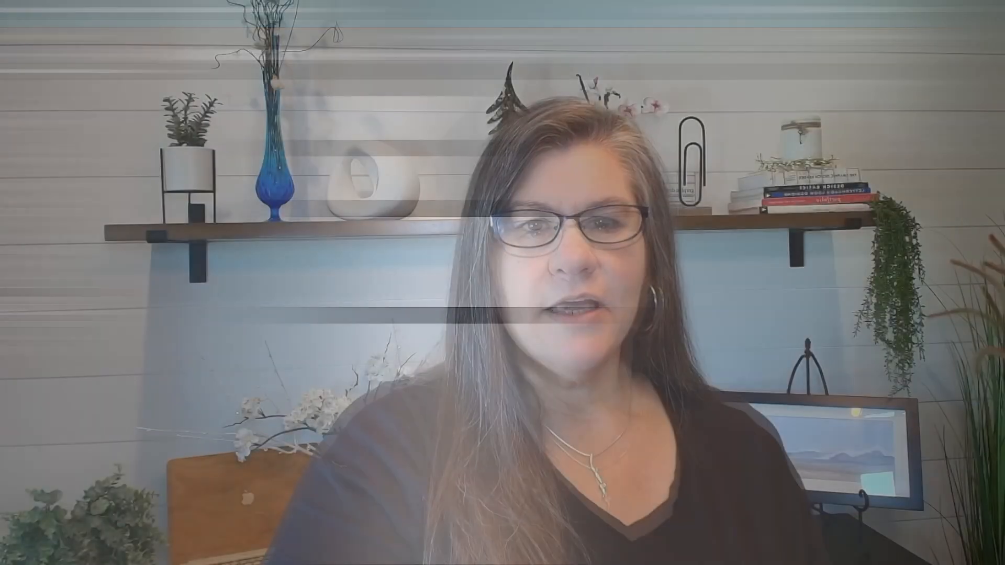